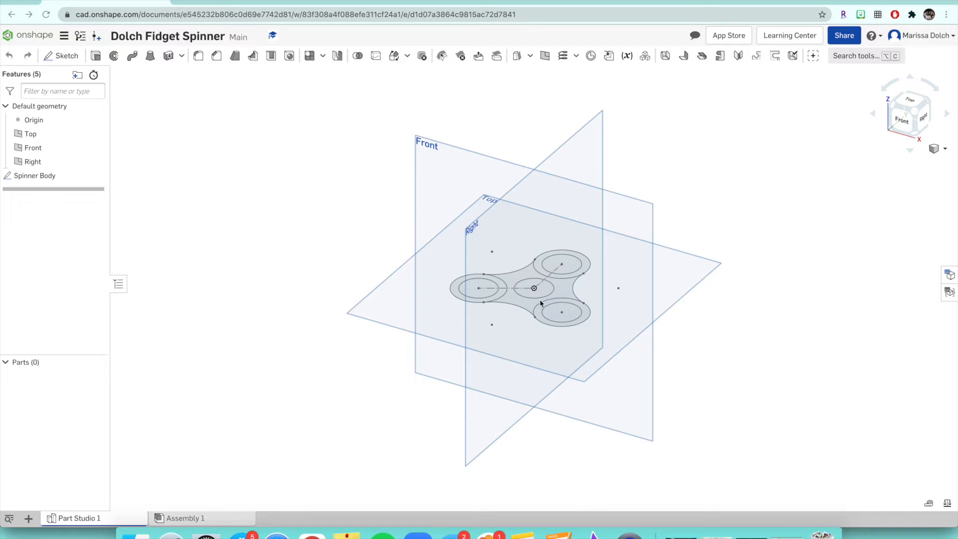
# Start a new solid Extrude for the Spinner Body sketch
pyautogui.moveTo(383, 246)
pyautogui.mouseDown(button='right')
pyautogui.moveTo(407, 265)
pyautogui.moveTo(389, 274)
pyautogui.moveTo(370, 268)
pyautogui.moveTo(389, 246)
pyautogui.mouseUp(button='right')
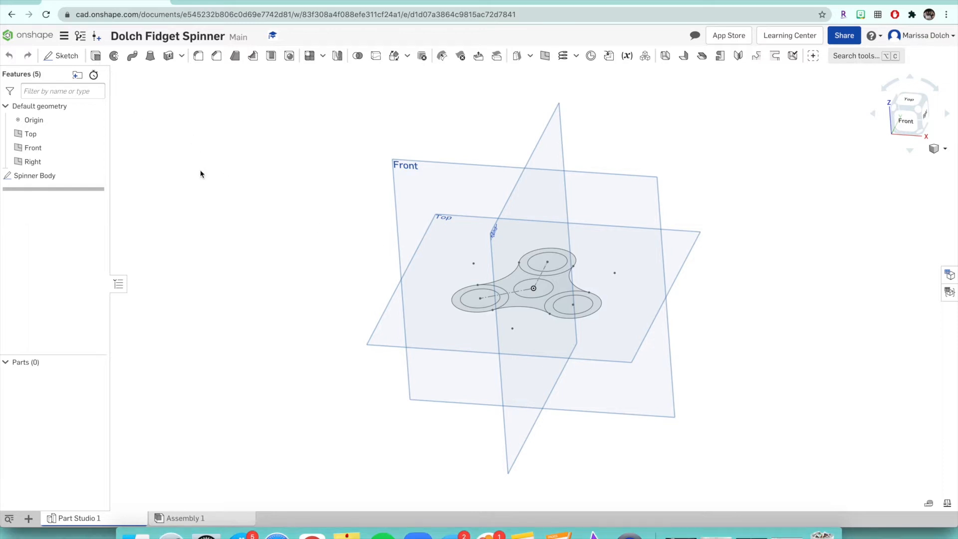
pyautogui.click(95, 57)
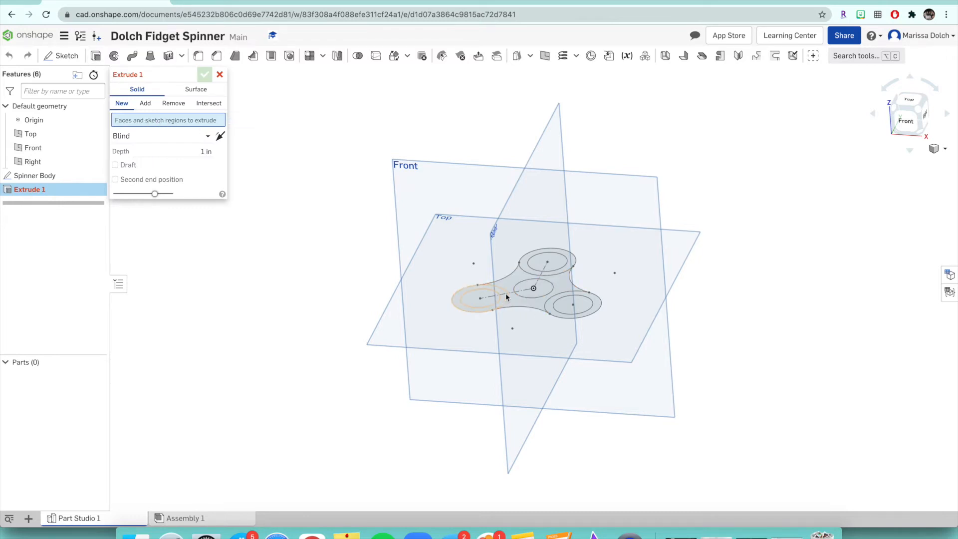
pyautogui.scroll(5, 505, 292)
pyautogui.scroll(-1, 506, 294)
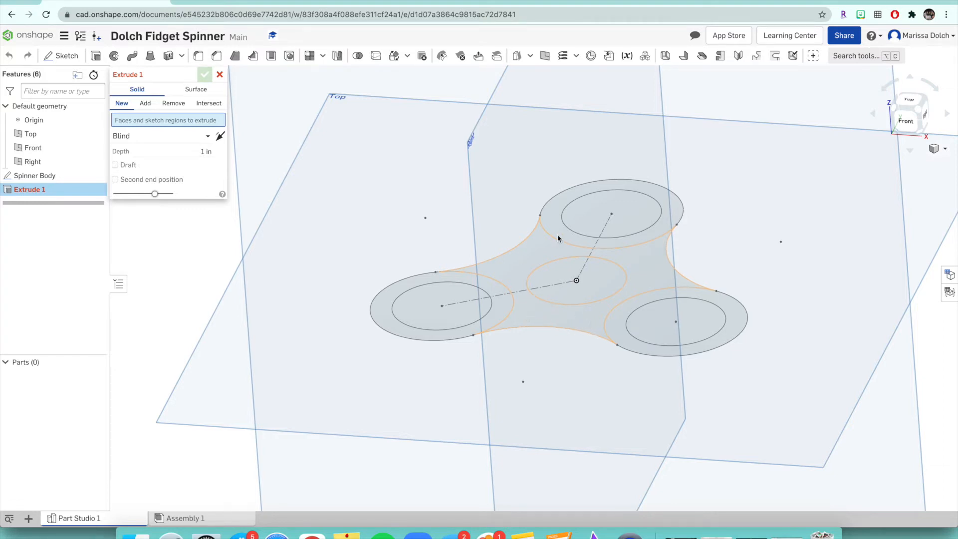
pyautogui.click(609, 219)
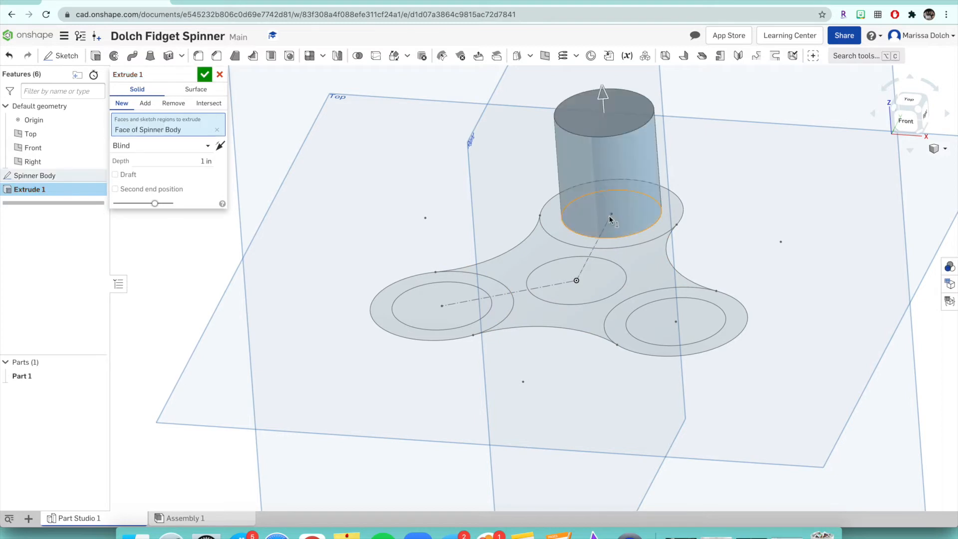
pyautogui.click(659, 333)
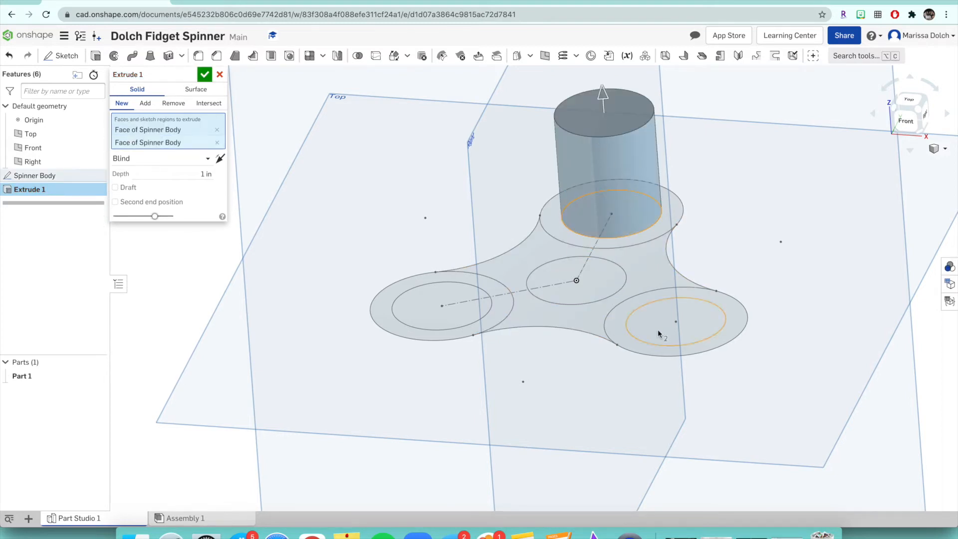
pyautogui.click(456, 309)
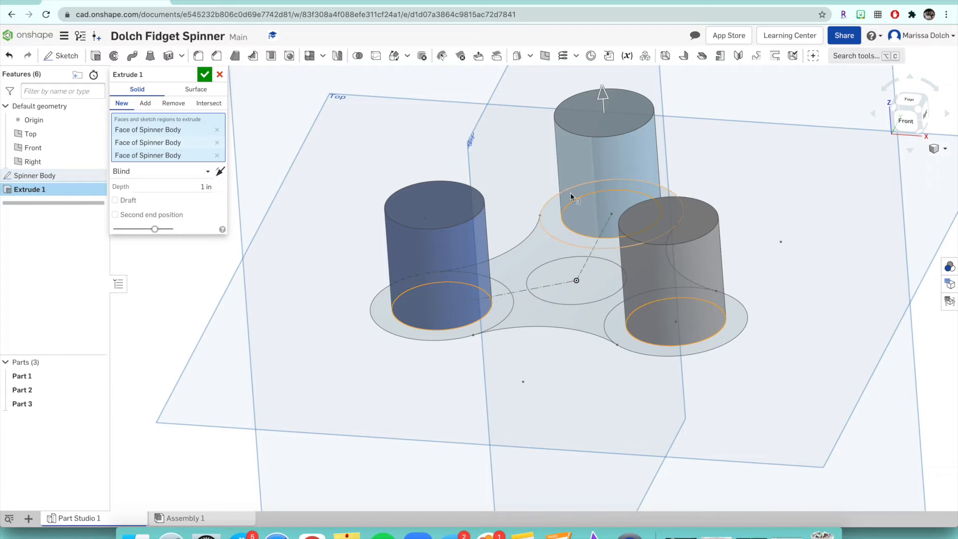
pyautogui.click(217, 155)
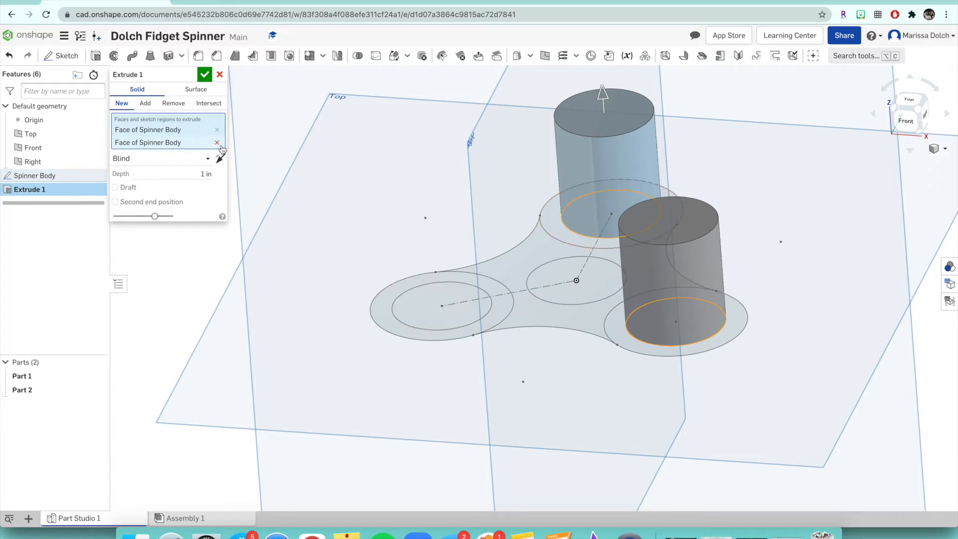
pyautogui.click(216, 142)
pyautogui.click(217, 131)
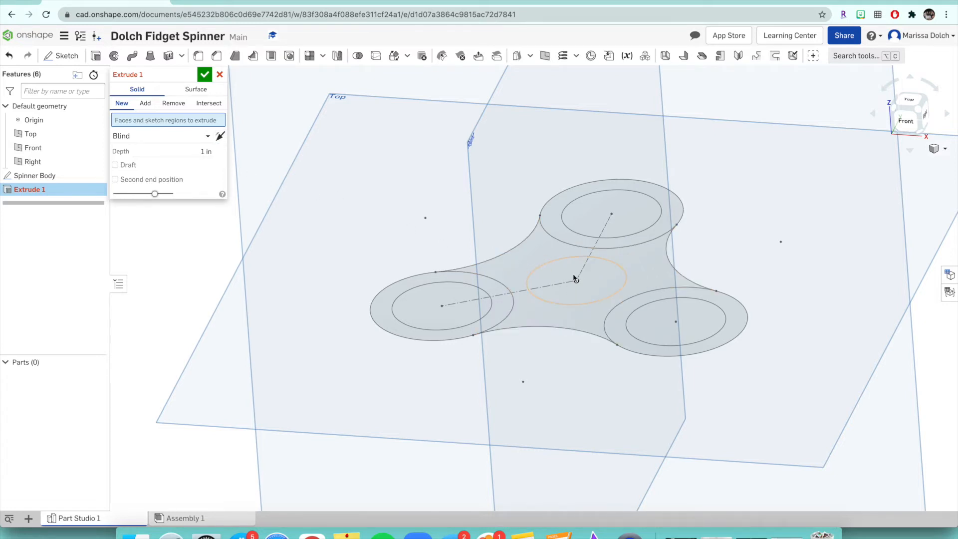
# Select the spinner's central web region and the ring around one outer hole for extrusion, leaving the hole's inner circle unselected
pyautogui.click(519, 264)
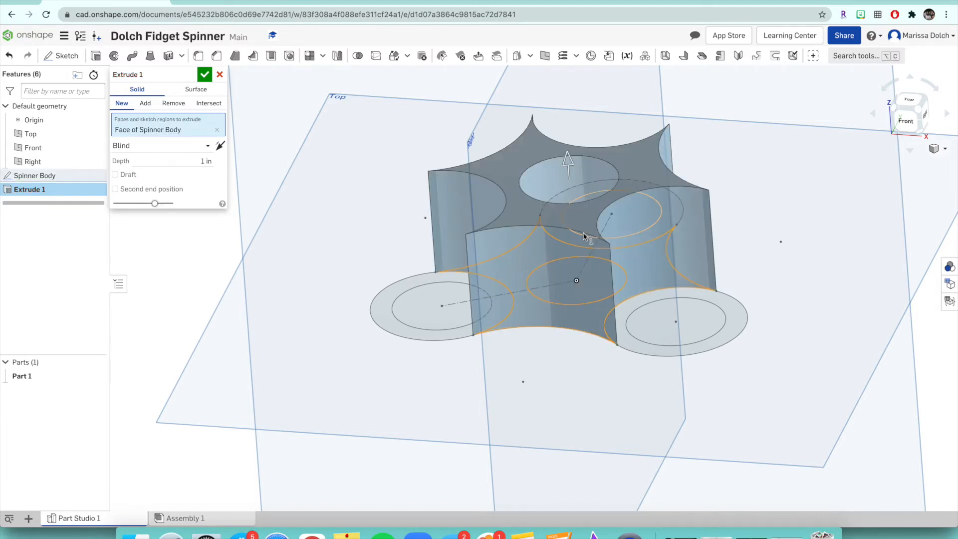
pyautogui.moveTo(348, 244); pyautogui.dragTo(366, 298, button='right')
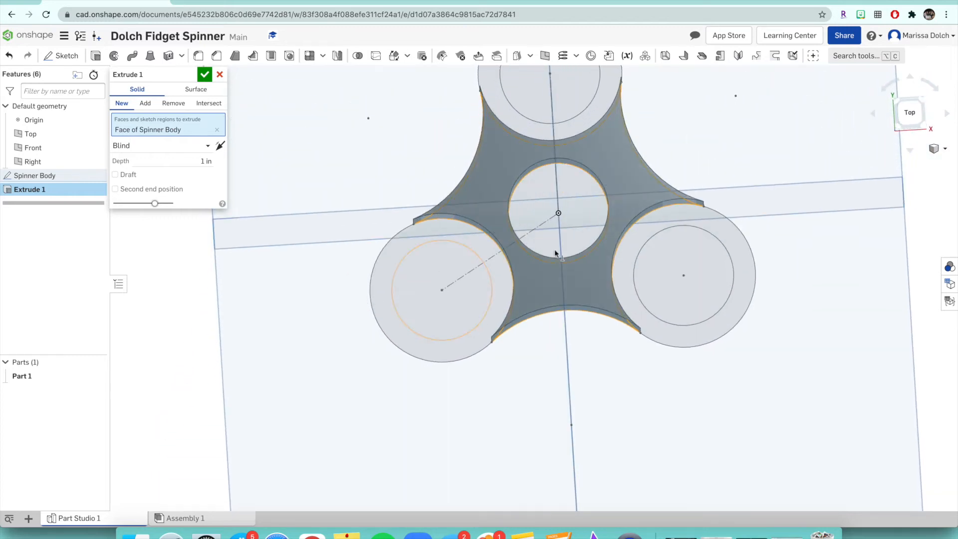
pyautogui.moveTo(367, 200); pyautogui.dragTo(395, 215, button='right')
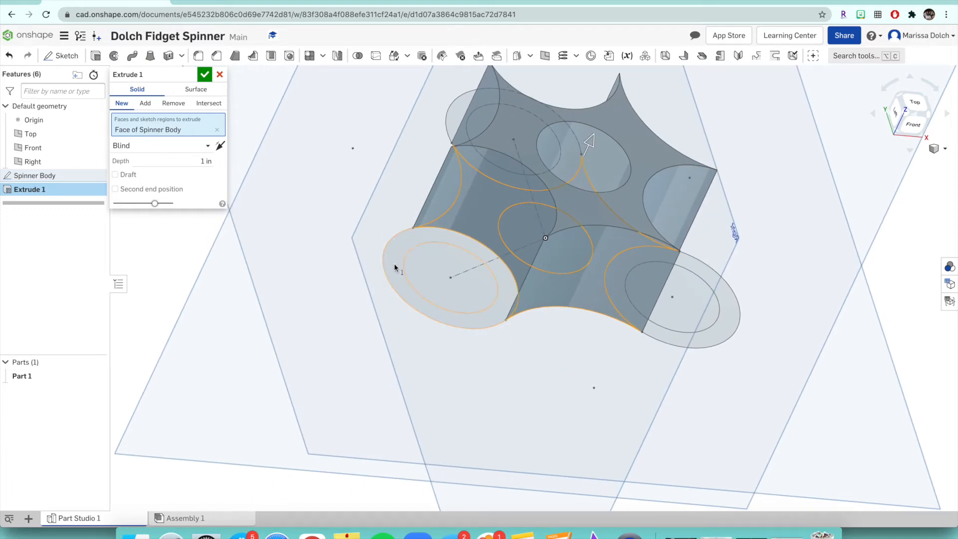
pyautogui.click(461, 290)
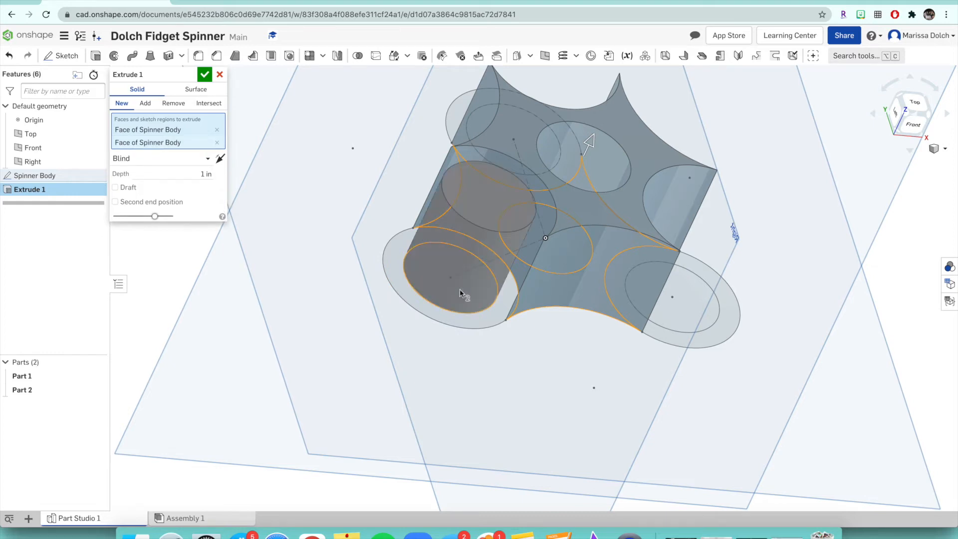
pyautogui.click(217, 143)
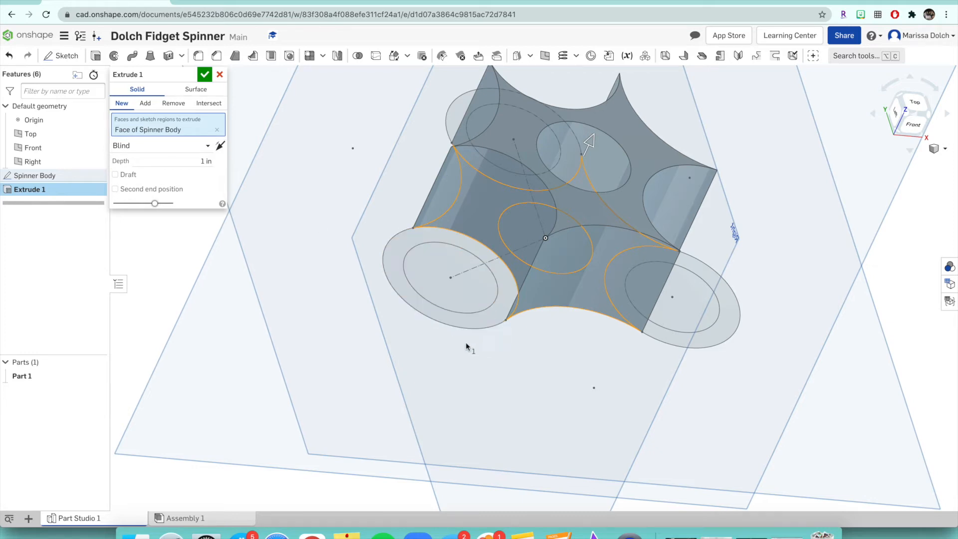
pyautogui.click(397, 283)
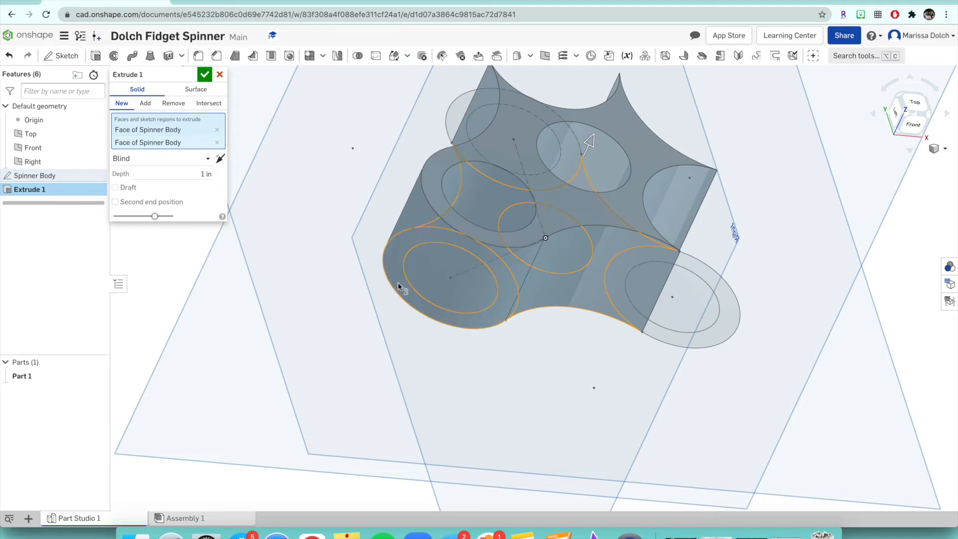
# Add the rings around the other two outer holes to the extrusion
pyautogui.moveTo(382, 174); pyautogui.dragTo(327, 184, button='right')
pyautogui.scroll(-4, 328, 183)
pyautogui.scroll(1, 328, 184)
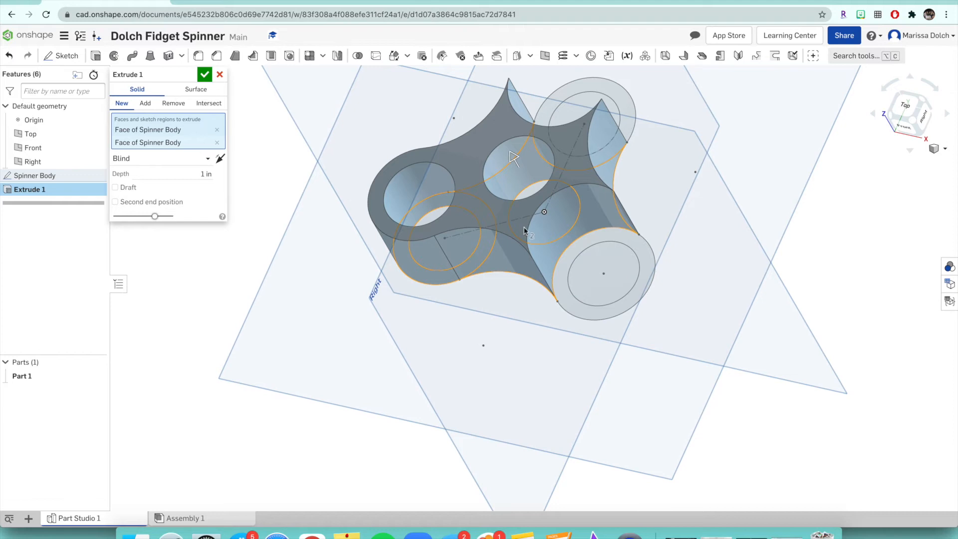
pyautogui.click(570, 305)
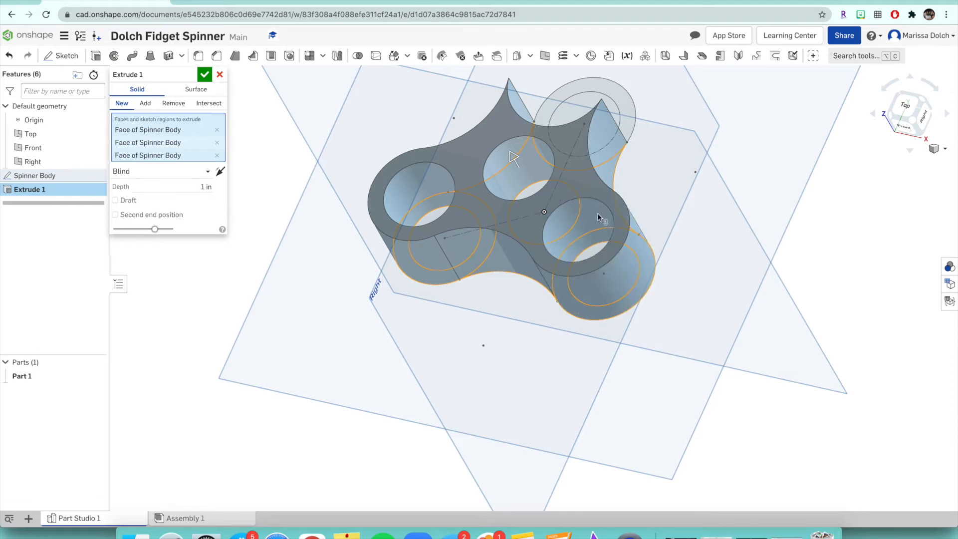
pyautogui.click(627, 119)
# Examine the extrusion preview from several angles and review its list of selected faces
pyautogui.scroll(-2, 340, 220)
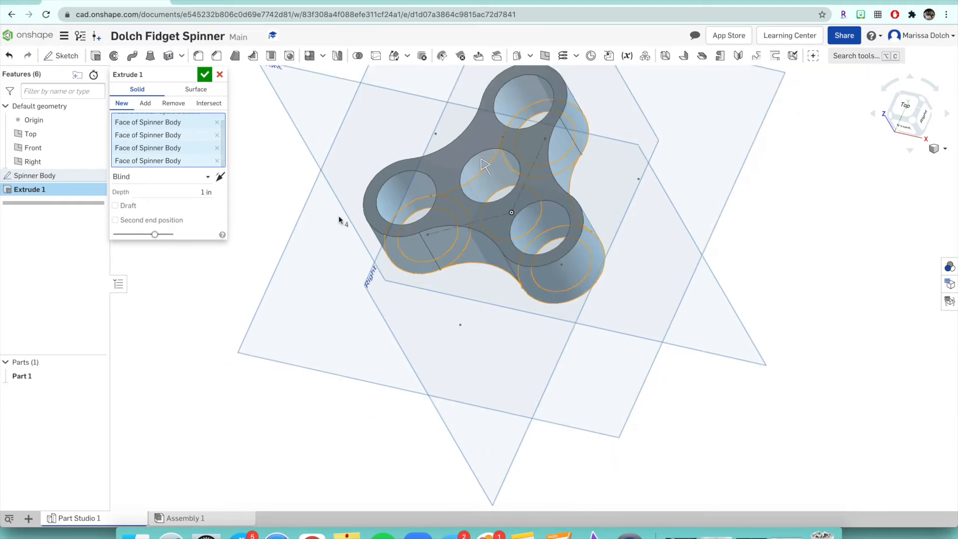
pyautogui.scroll(-2, 340, 220)
pyautogui.moveTo(337, 172); pyautogui.dragTo(358, 153, button='right')
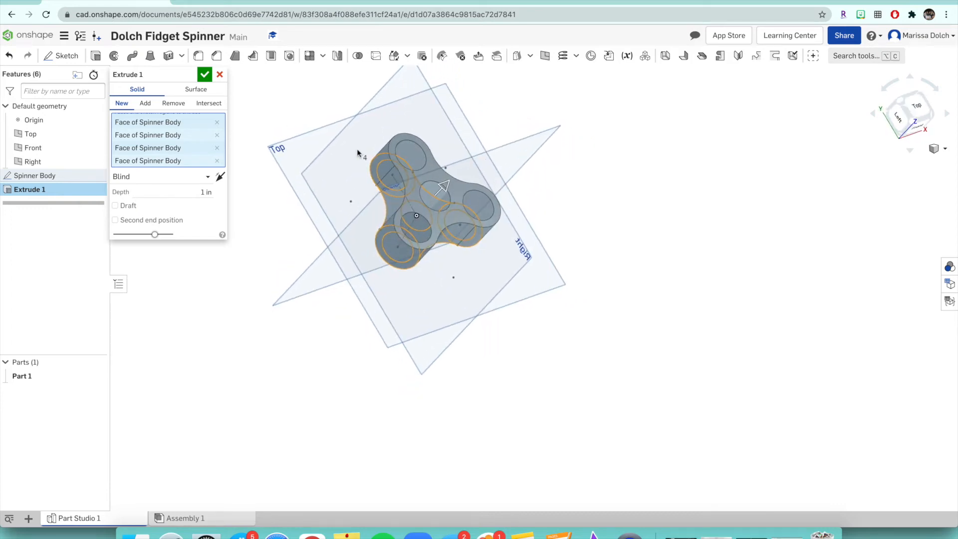
pyautogui.scroll(5, 358, 152)
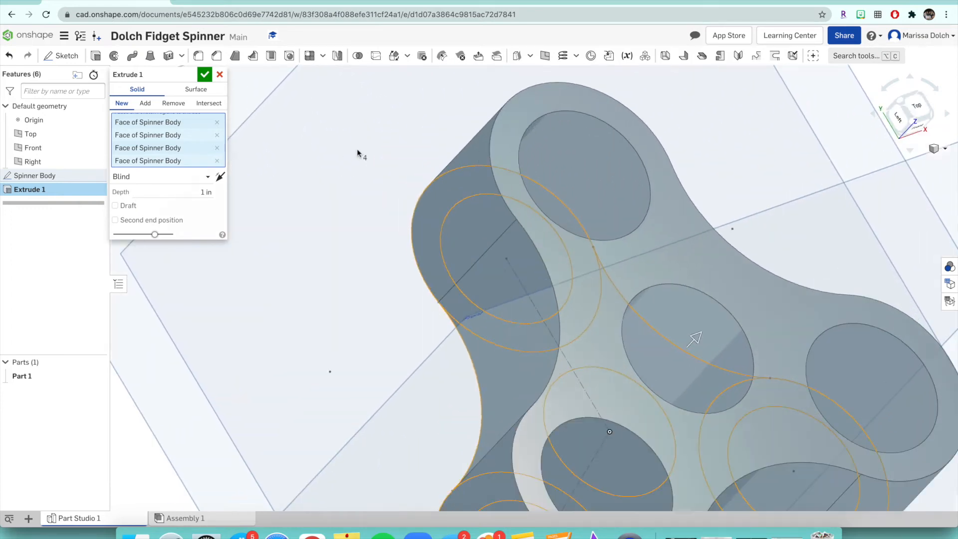
pyautogui.scroll(-2, 357, 148)
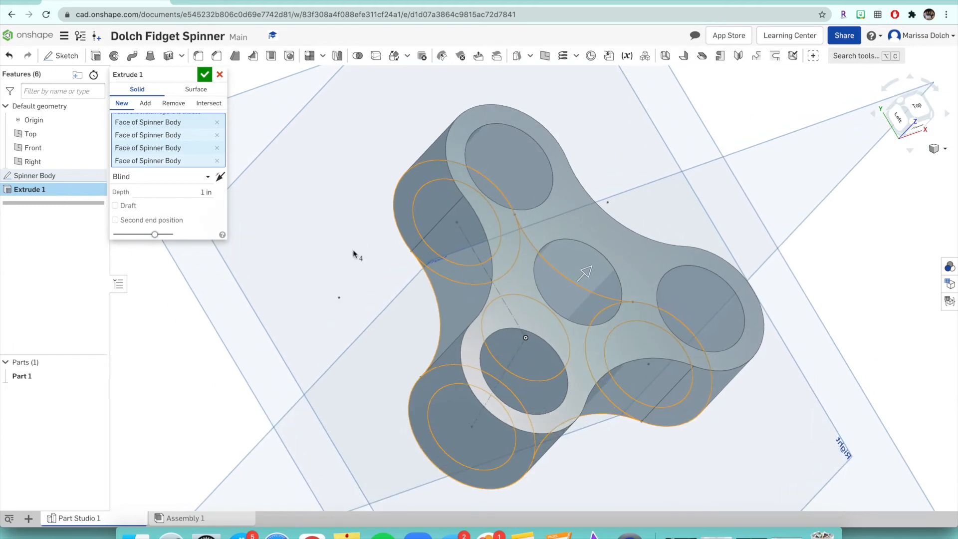
pyautogui.moveTo(354, 254); pyautogui.dragTo(301, 204, button='right')
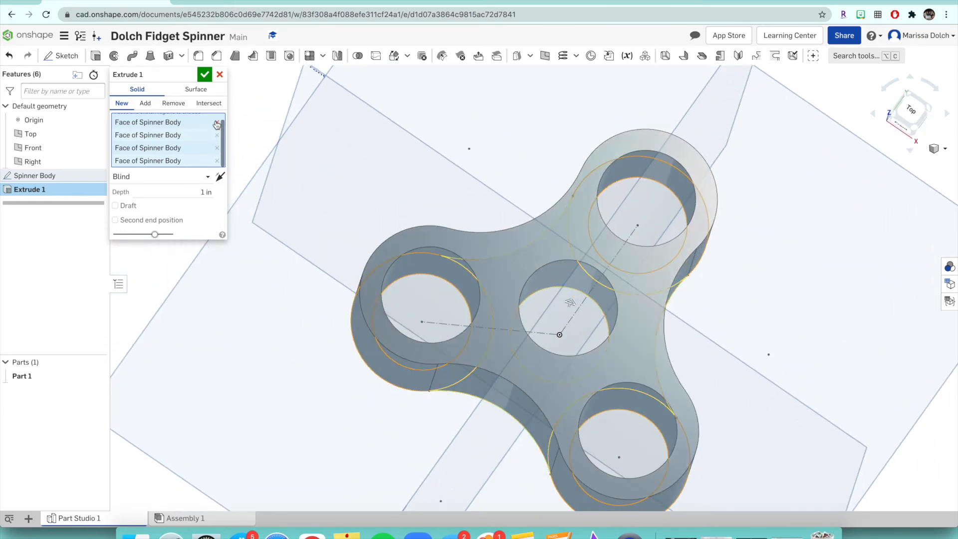
pyautogui.scroll(1, 218, 150)
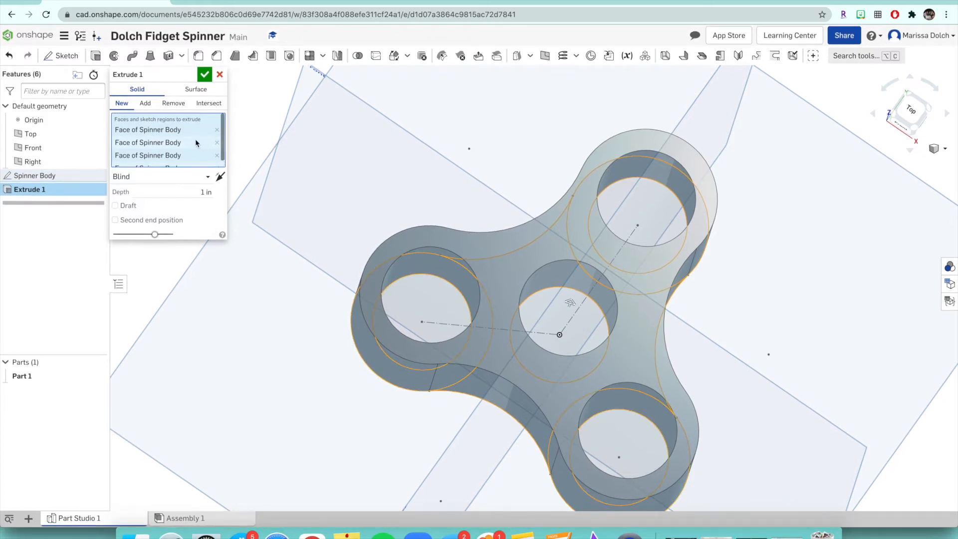
pyautogui.scroll(-1, 196, 143)
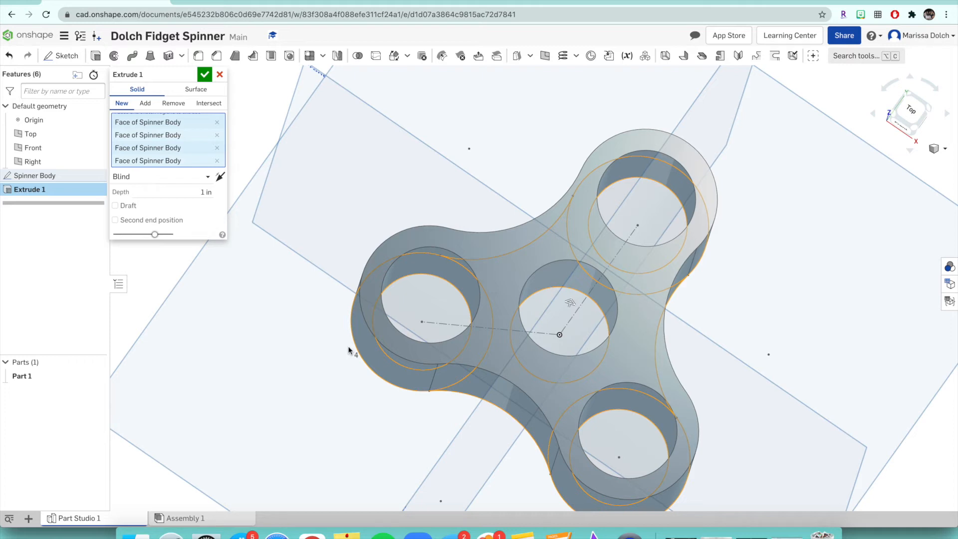
# Rename the extrude feature as "Spinner Body"
pyautogui.click(188, 73)
pyautogui.write('Spinner o')
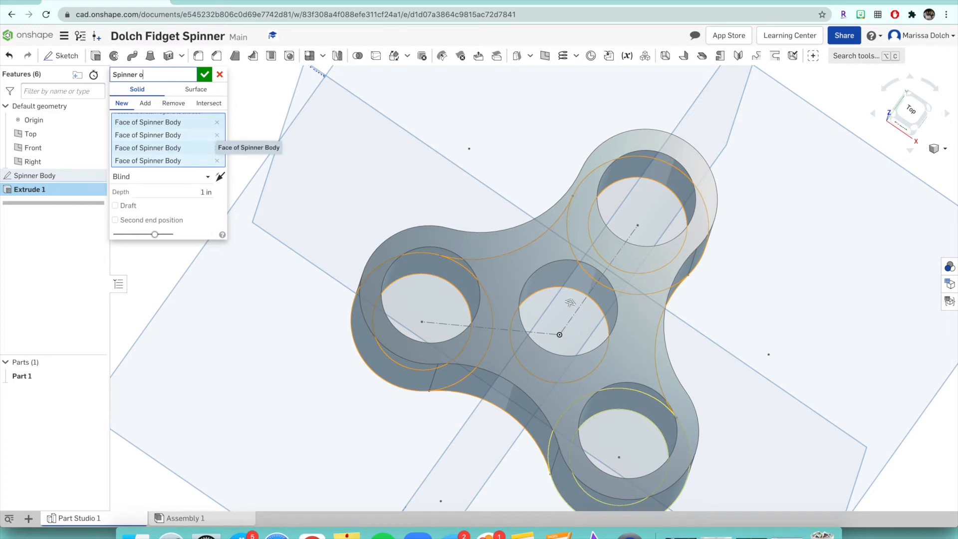
pyautogui.press('BackSpace')
pyautogui.write('Body')
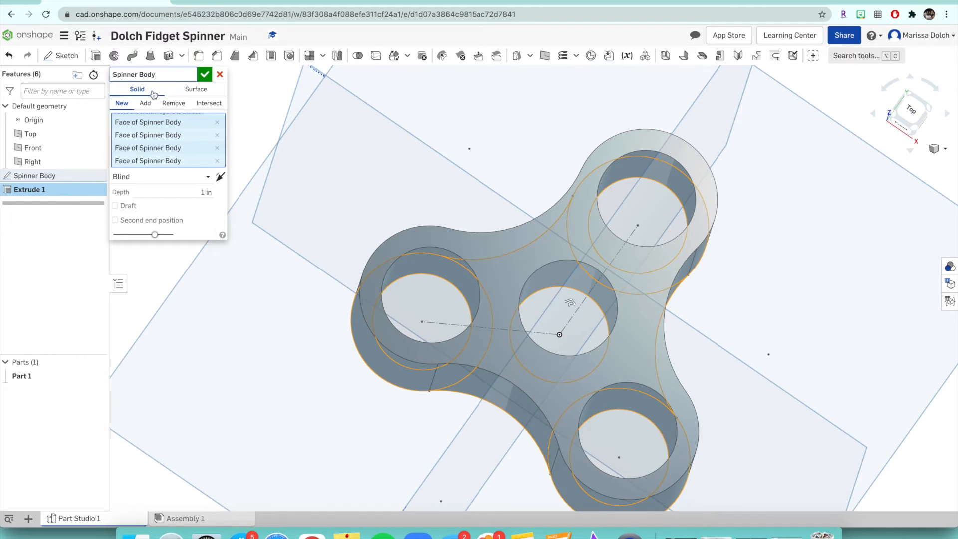
pyautogui.press('Return')
# Set the spinner body's extrusion depth to 0.35 in and accept the feature
pyautogui.click(206, 192)
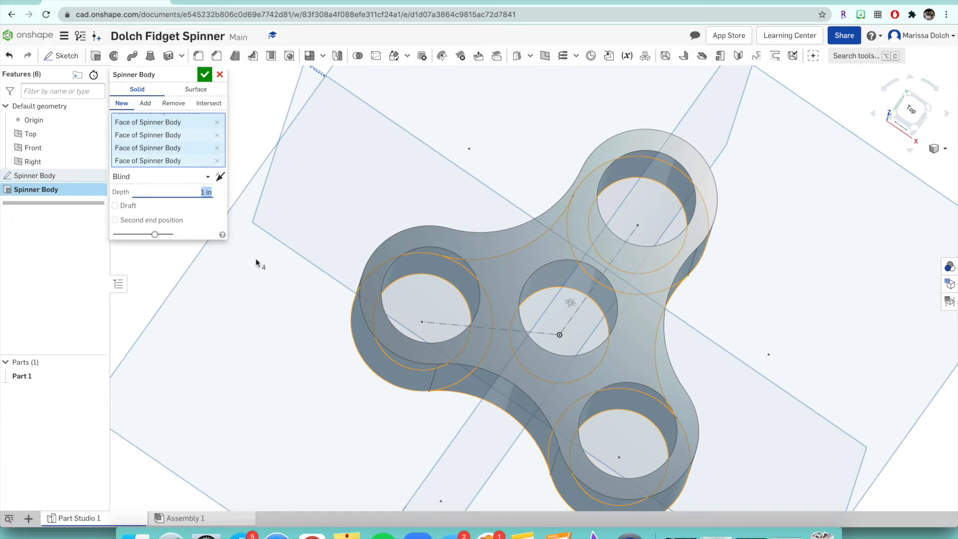
pyautogui.moveTo(270, 294); pyautogui.dragTo(302, 257, button='right')
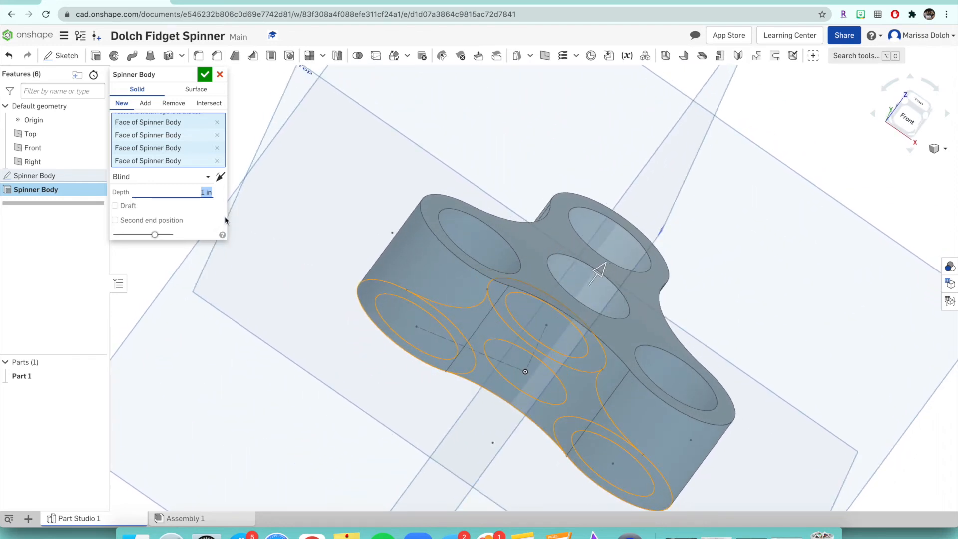
pyautogui.write('0.35')
pyautogui.press('Return')
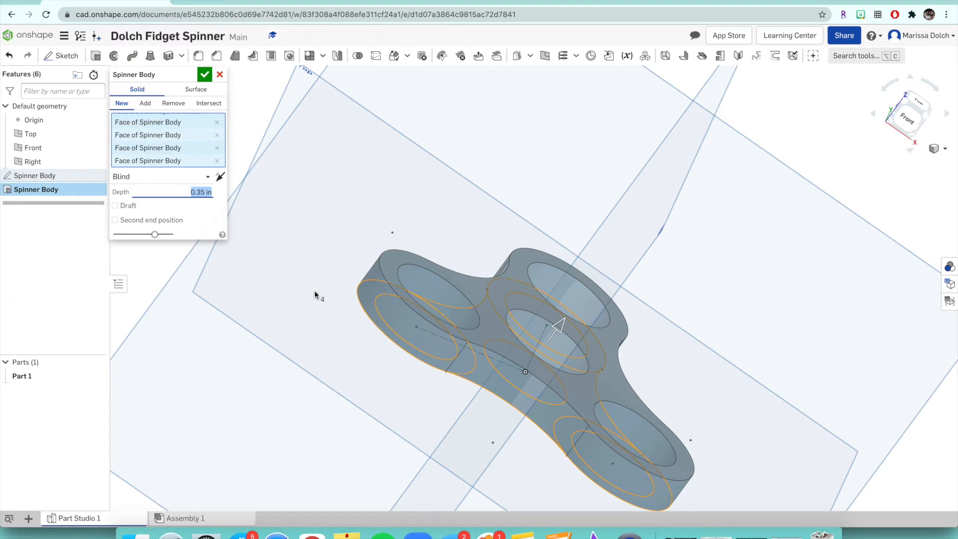
pyautogui.moveTo(315, 294); pyautogui.dragTo(251, 281, button='right')
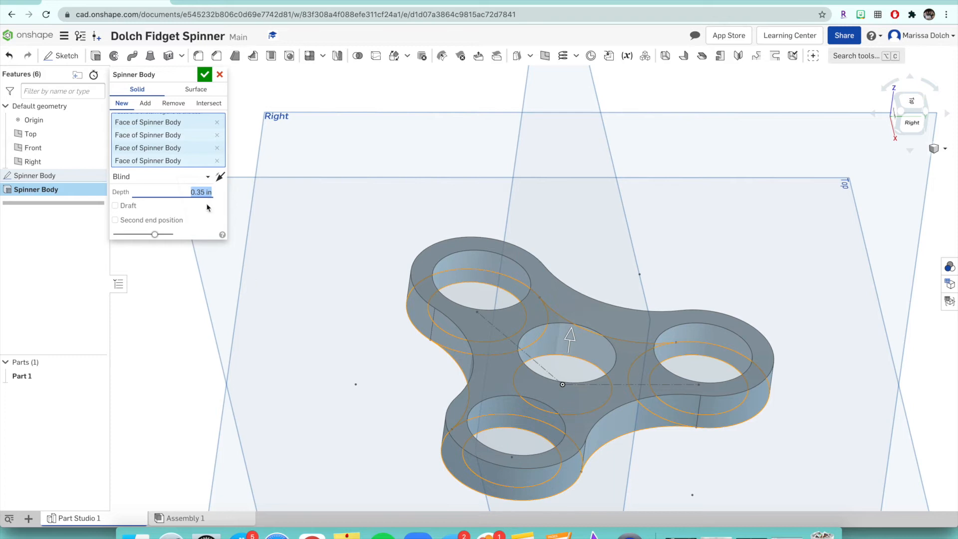
pyautogui.click(204, 76)
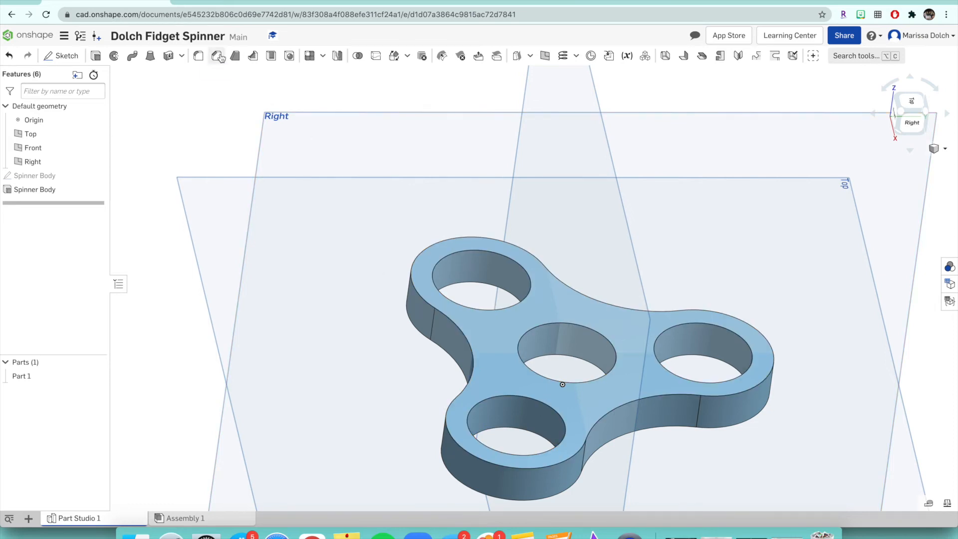
# Start a fillet on the spinner body and set its radius to 0.1 in
pyautogui.click(198, 56)
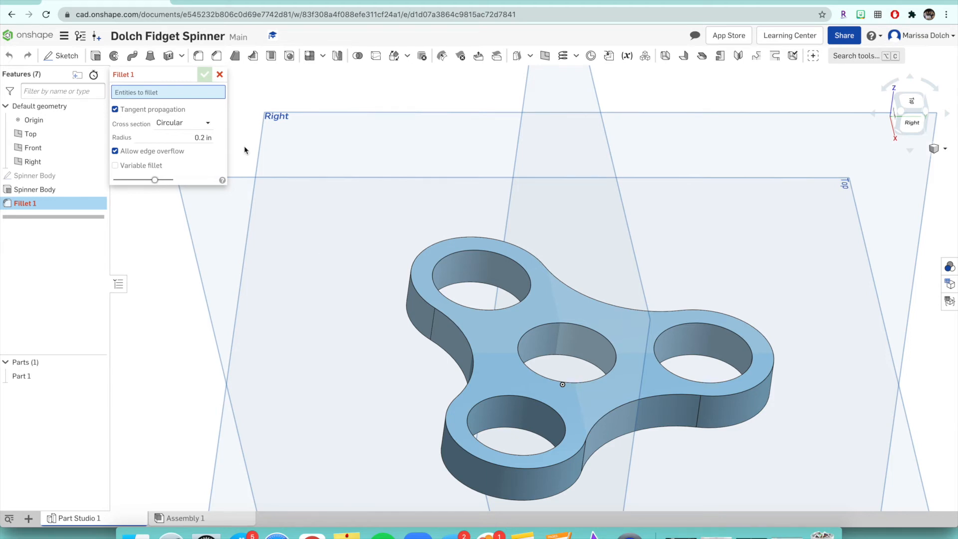
pyautogui.click(207, 137)
pyautogui.write('0.1')
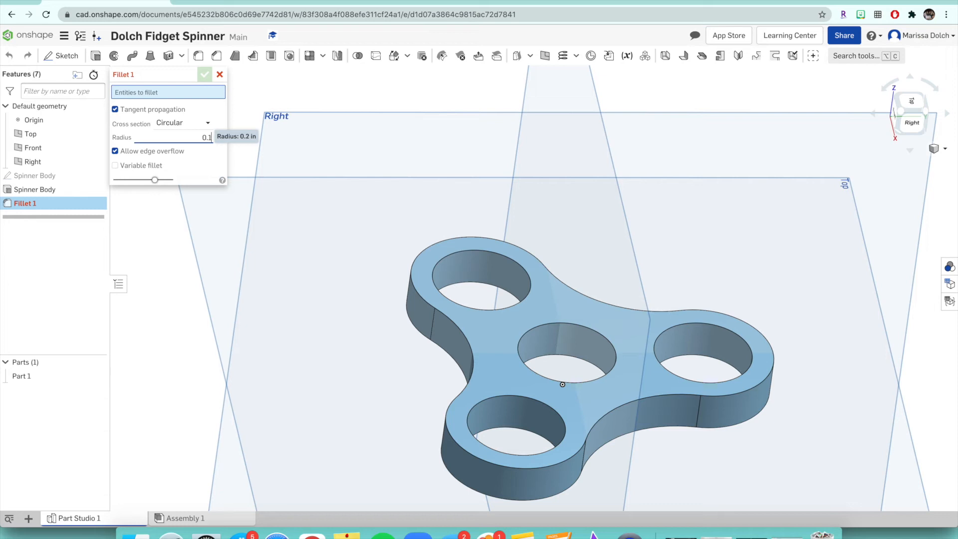
pyautogui.press('Return')
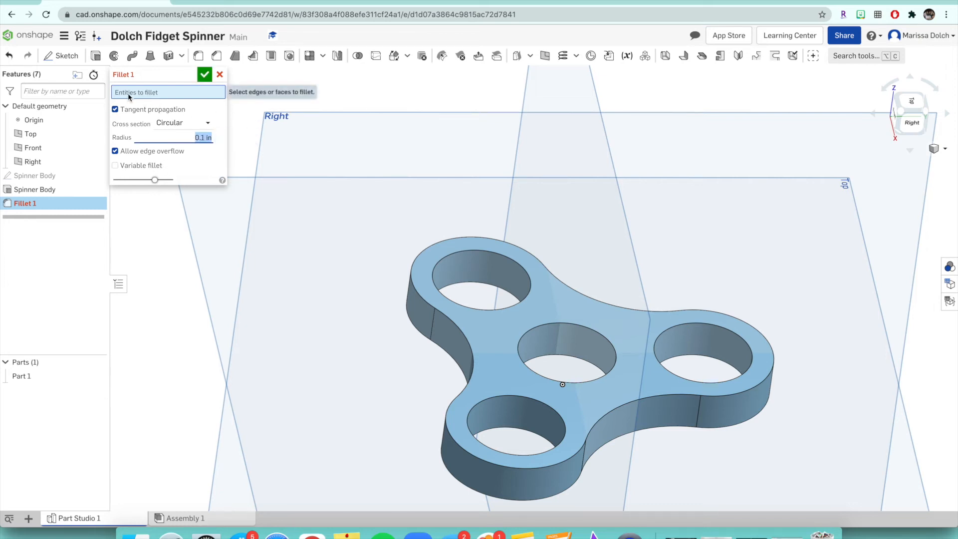
# Try the fillet on the spinner's entire top face, inspect the rounded hole rims, and remove the face from the selection
pyautogui.click(480, 367)
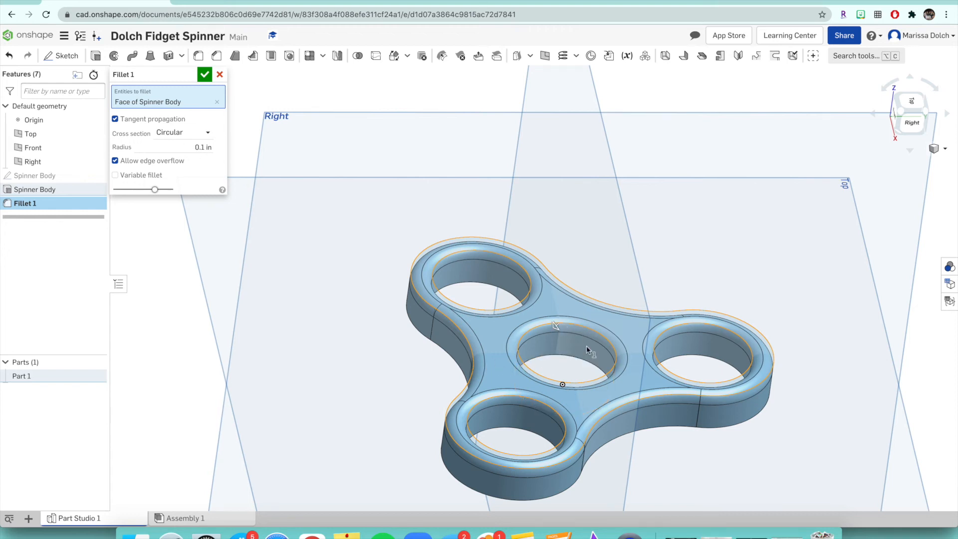
pyautogui.scroll(5, 542, 341)
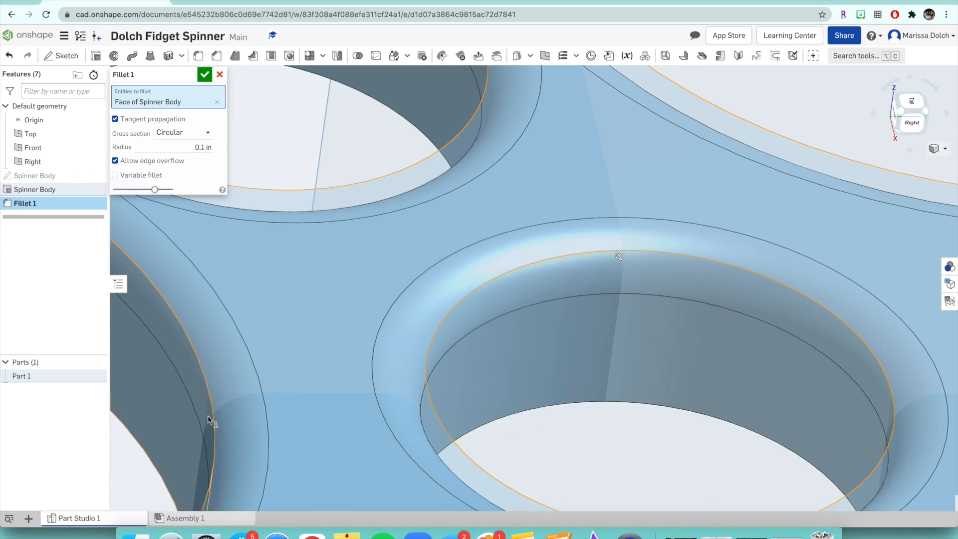
pyautogui.scroll(-5, 208, 418)
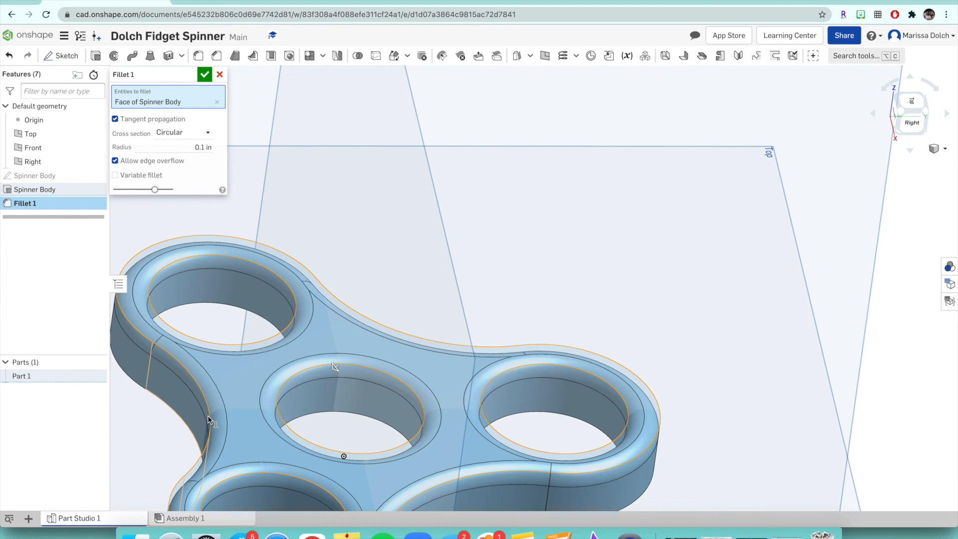
pyautogui.click(208, 416)
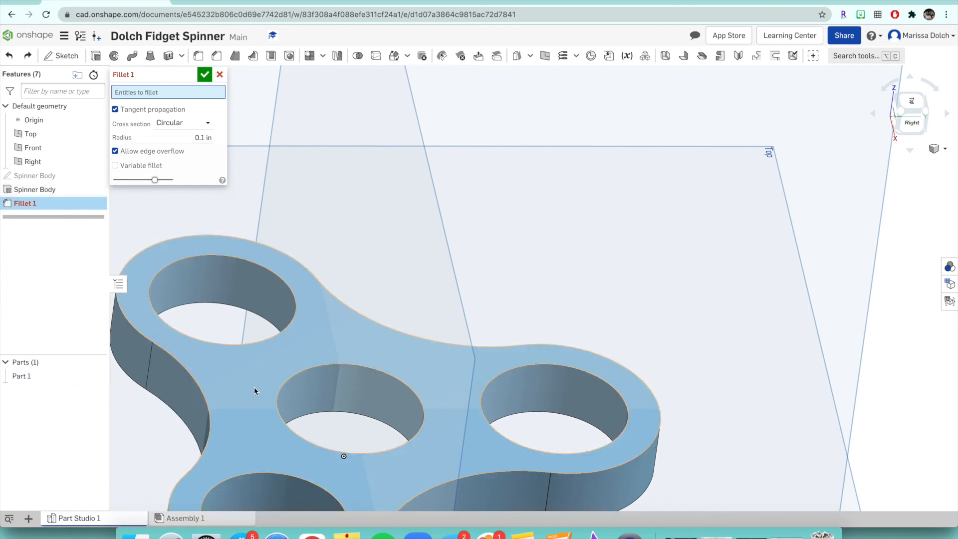
# Apply the fillet to the outer perimeter edges on both the top and bottom of the spinner, leaving the hole edges out
pyautogui.scroll(-3, 253, 387)
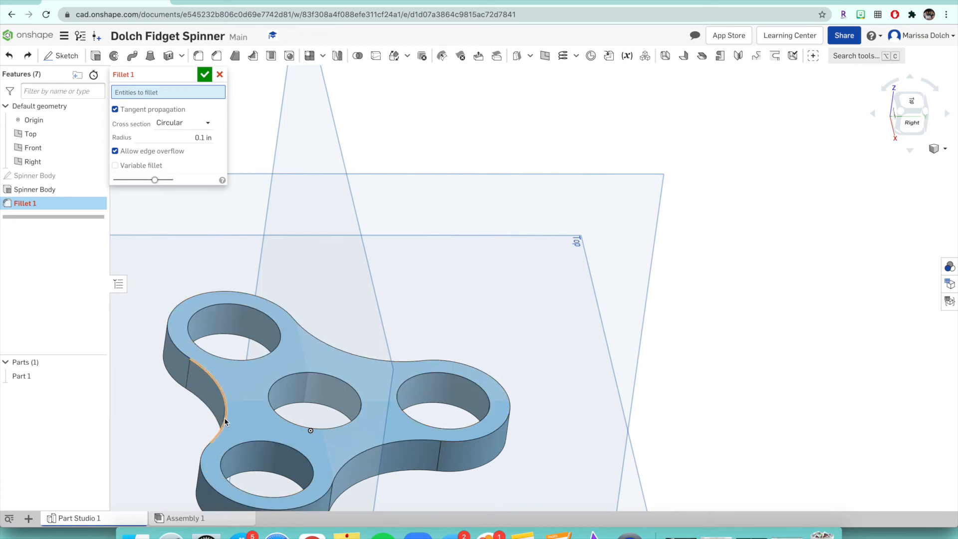
pyautogui.click(222, 397)
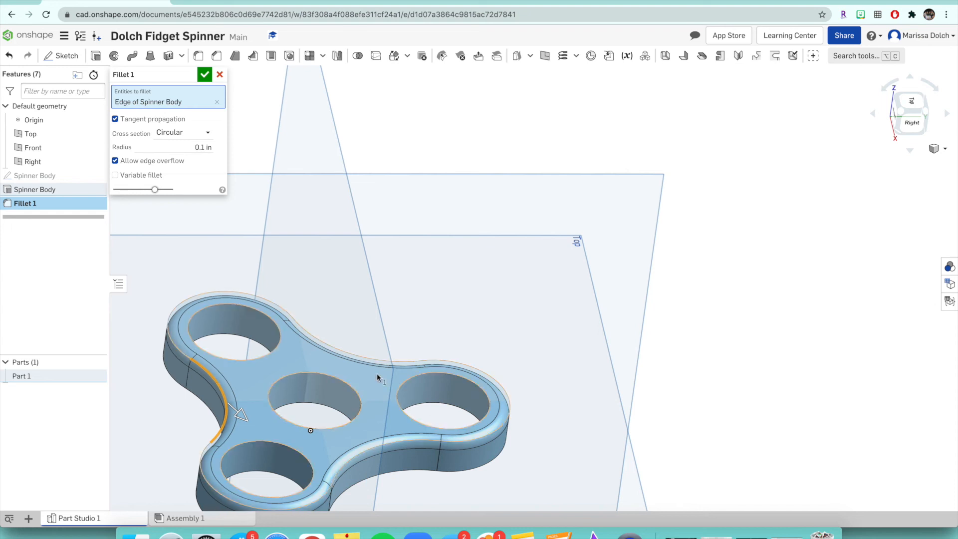
pyautogui.click(265, 429)
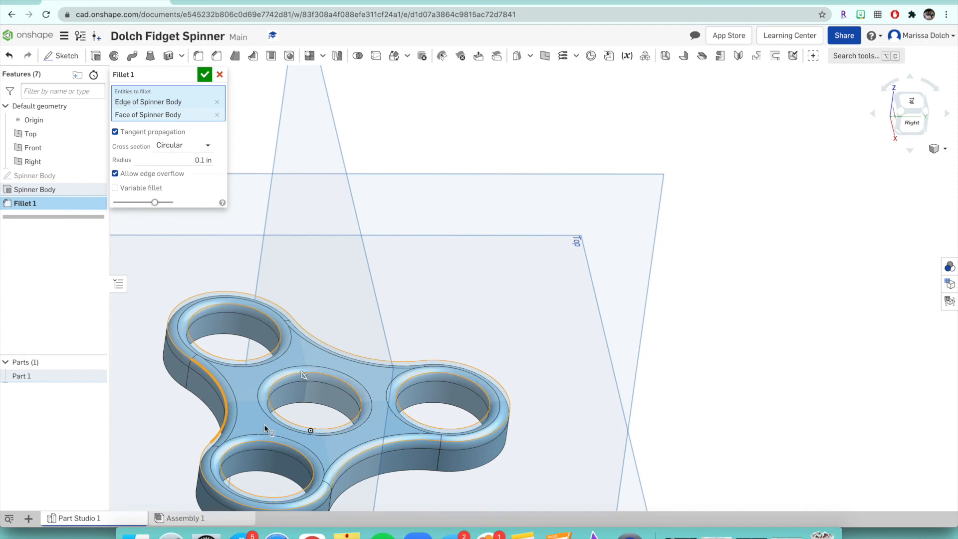
pyautogui.click(265, 428)
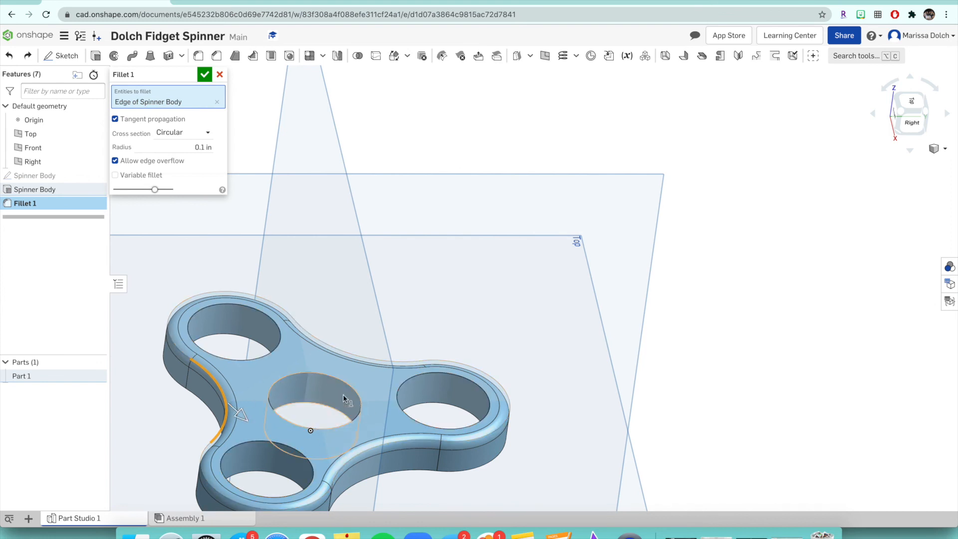
pyautogui.moveTo(157, 394); pyautogui.dragTo(250, 321, button='right')
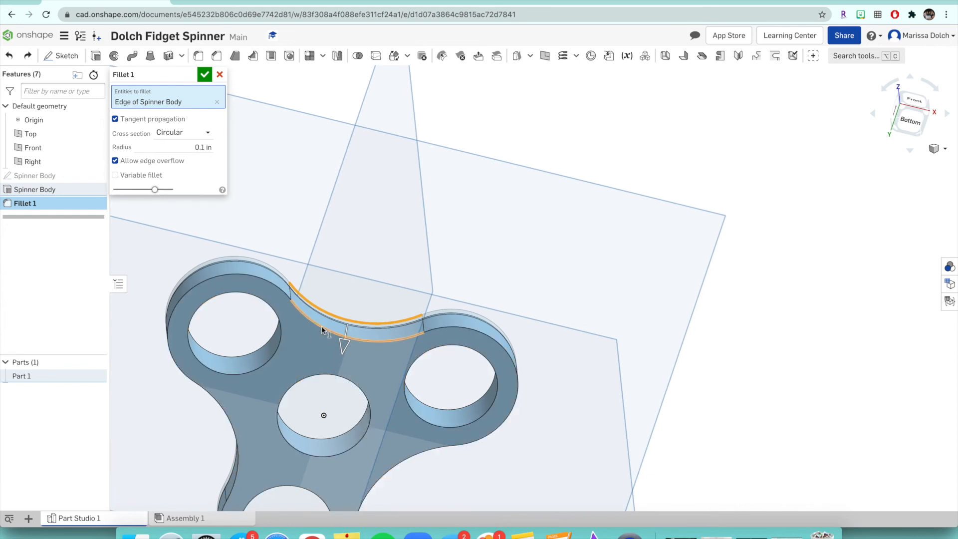
pyautogui.click(374, 341)
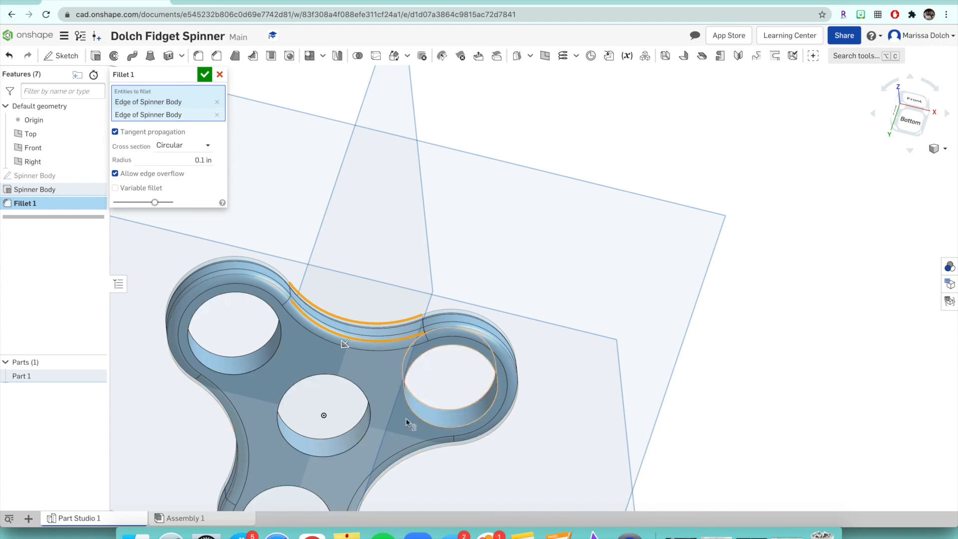
# Check the fillet preview from both sides, rename the fillet feature as "Spinner Body" and accept it
pyautogui.moveTo(367, 231)
pyautogui.mouseDown(button='right')
pyautogui.moveTo(364, 261)
pyautogui.moveTo(315, 324)
pyautogui.moveTo(370, 237)
pyautogui.mouseUp(button='right')
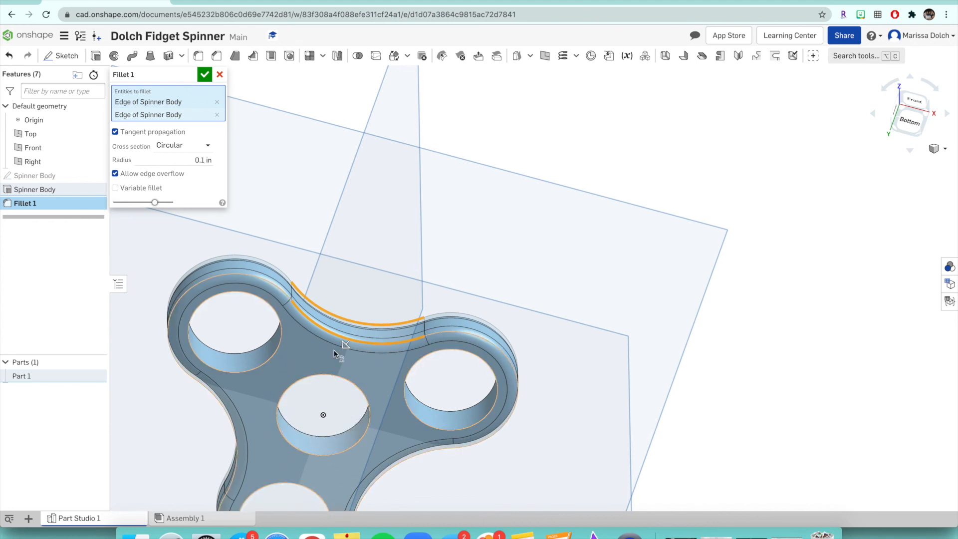
pyautogui.moveTo(364, 225); pyautogui.dragTo(300, 321, button='right')
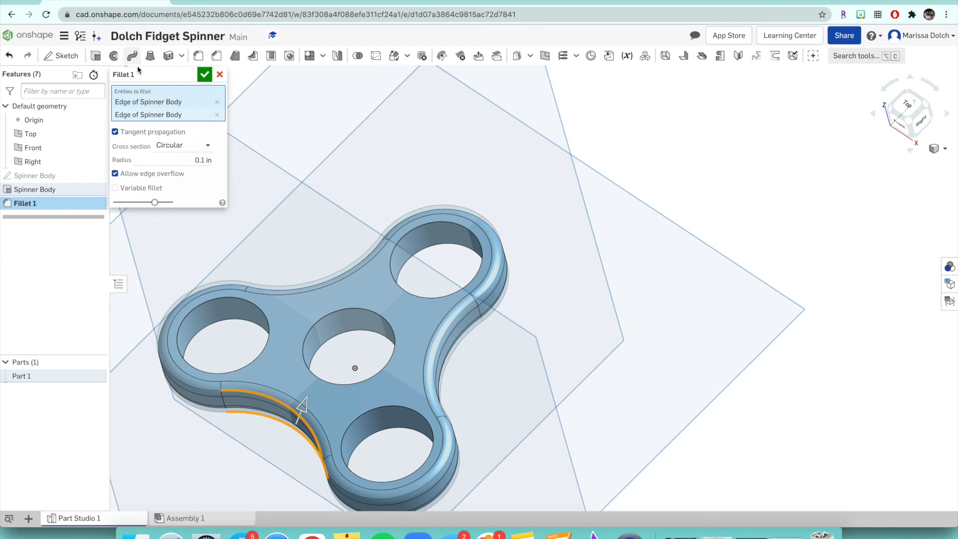
pyautogui.click(188, 76)
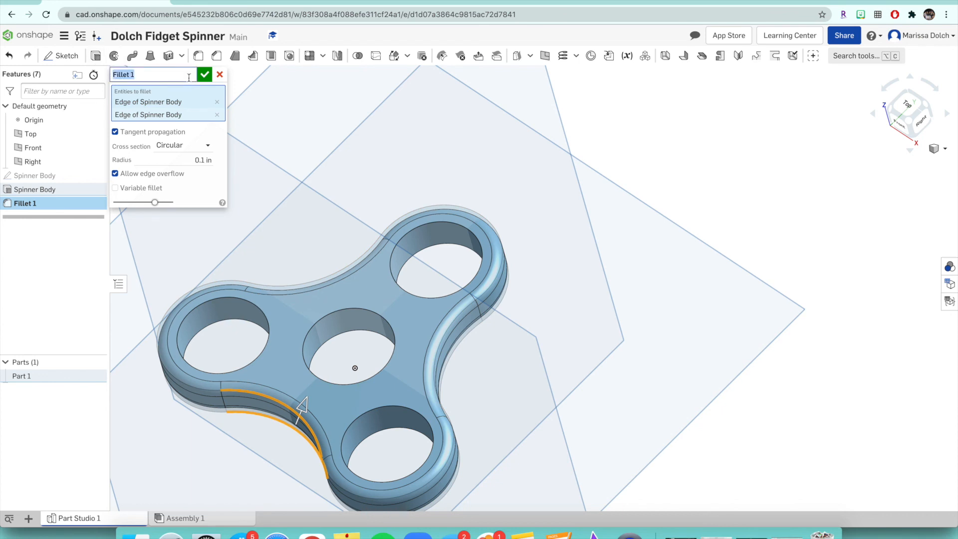
pyautogui.write('Sip')
pyautogui.write('pinner Body')
pyautogui.click(204, 74)
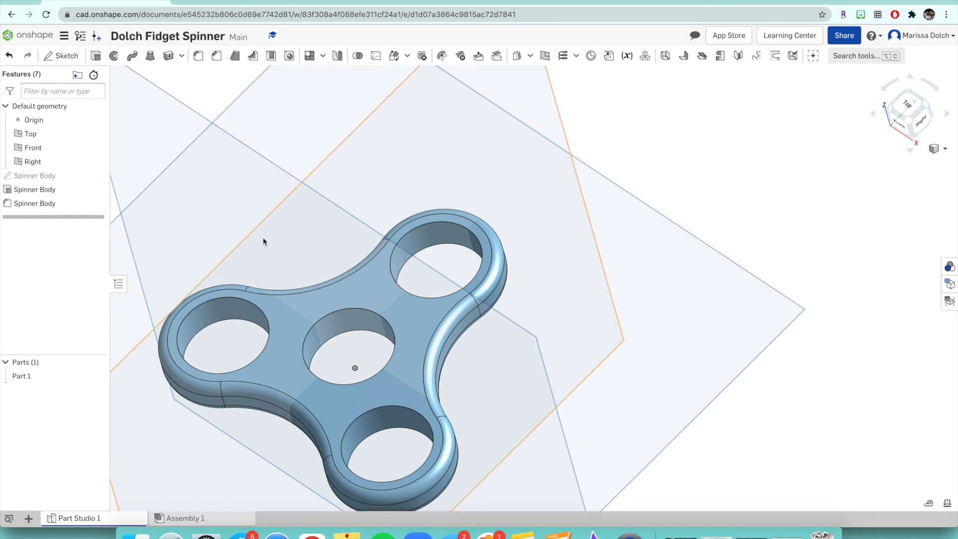